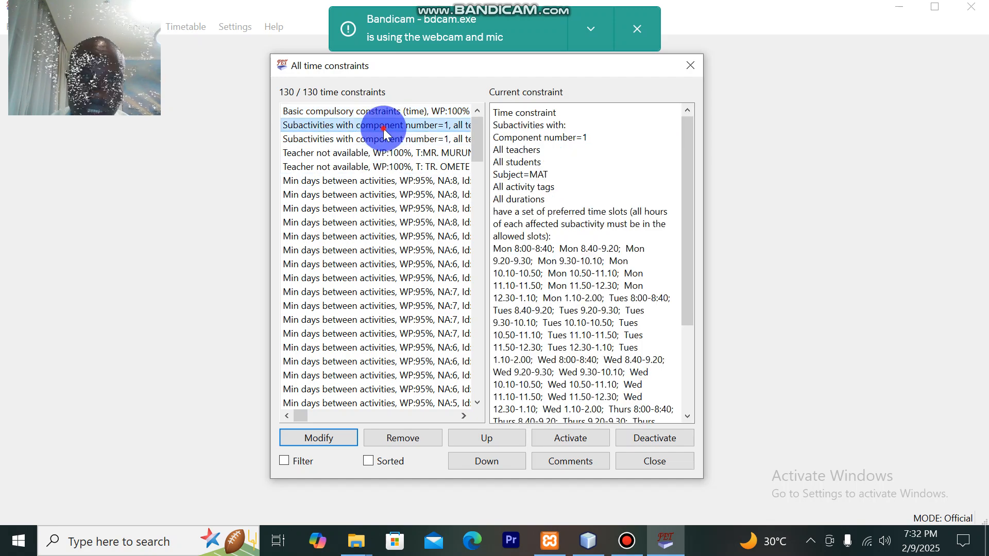
Try changing the subject of the MAT subactivities preferred-time-slots constraint to ENG, and close it without saving.
double_click(383, 128)
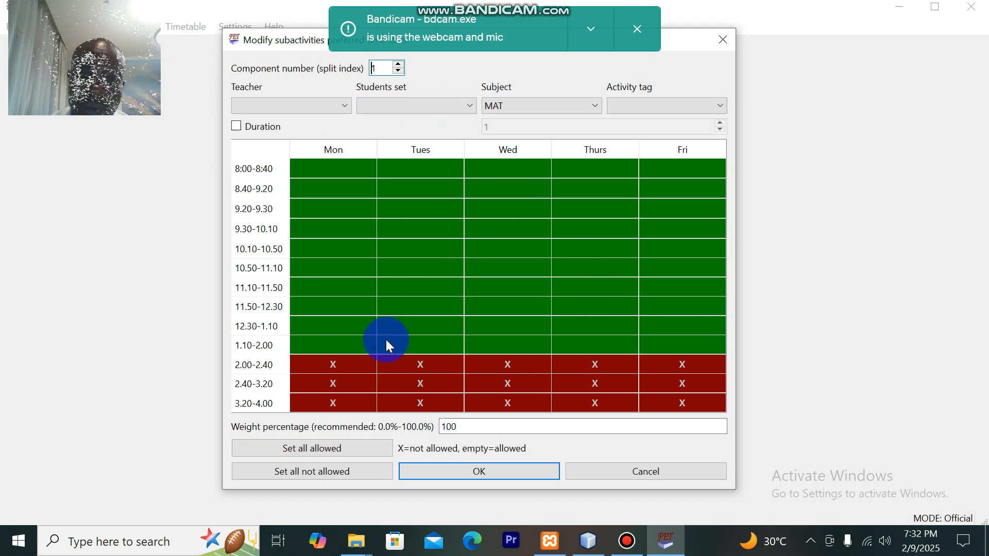
click(588, 110)
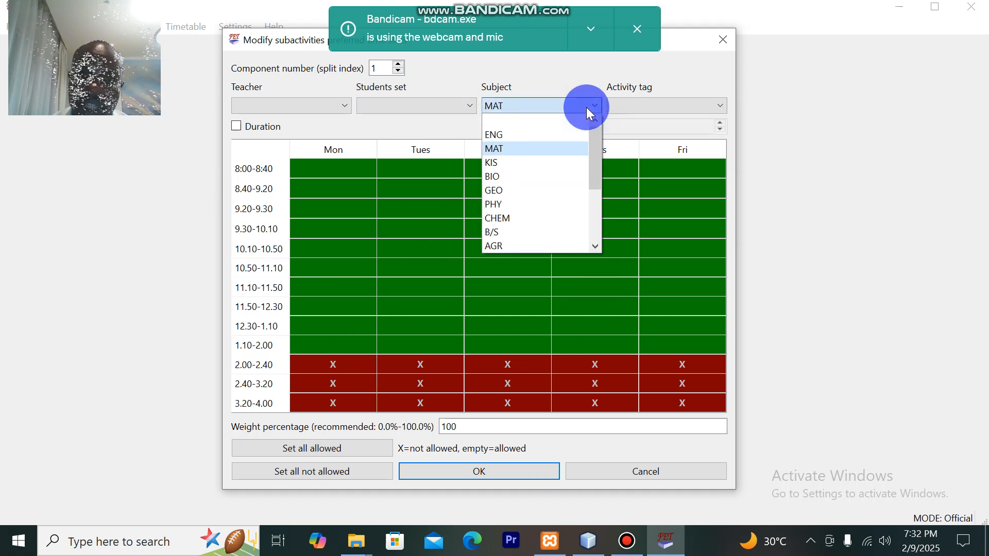
click(555, 131)
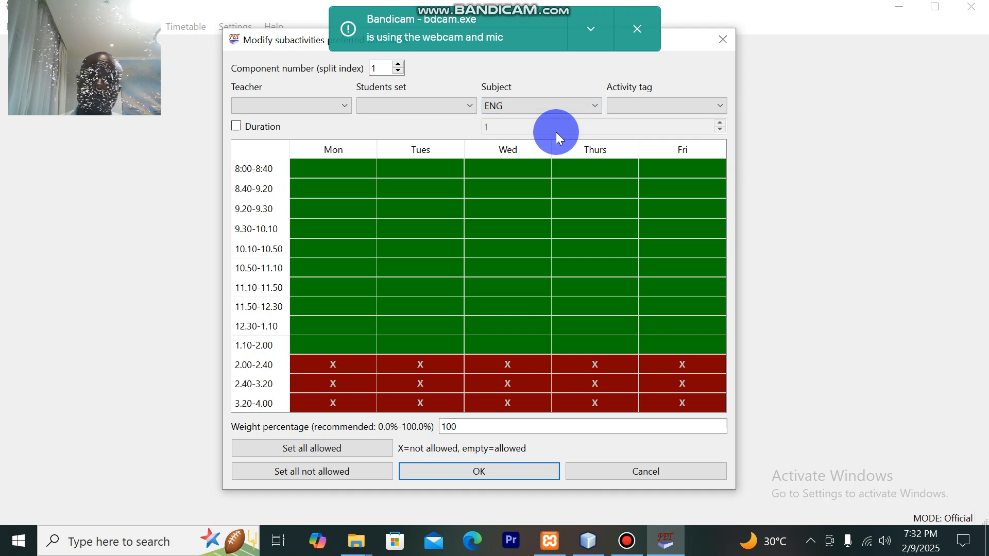
click(543, 107)
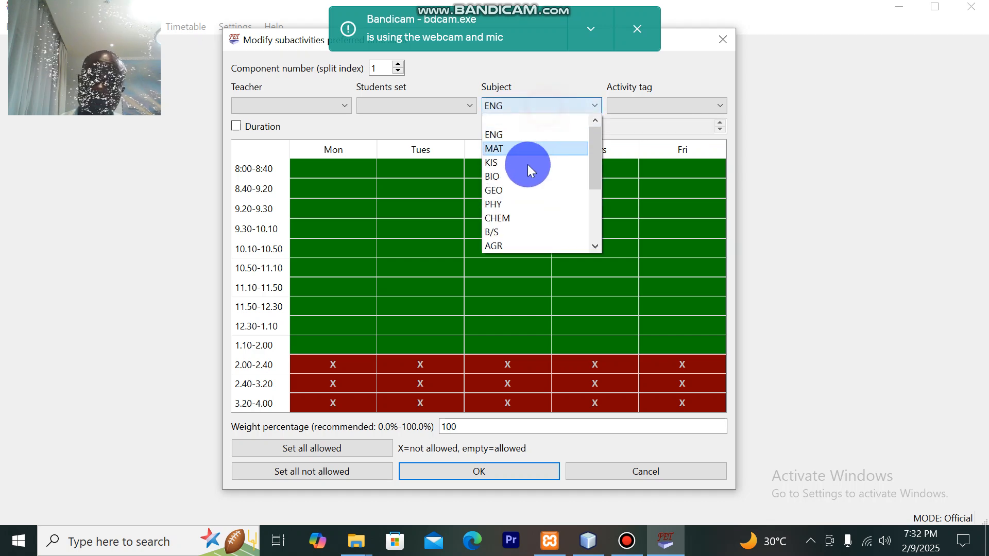
click(521, 135)
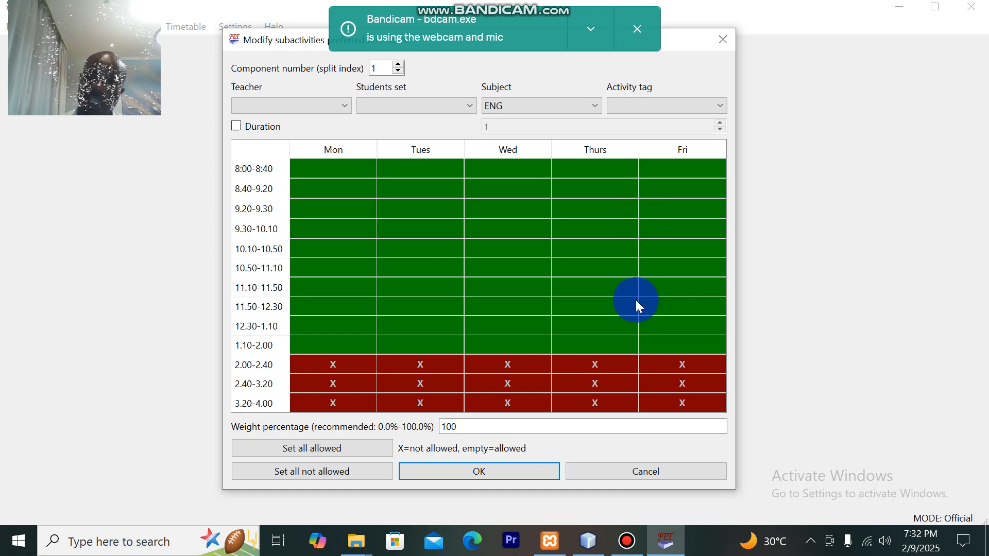
click(722, 44)
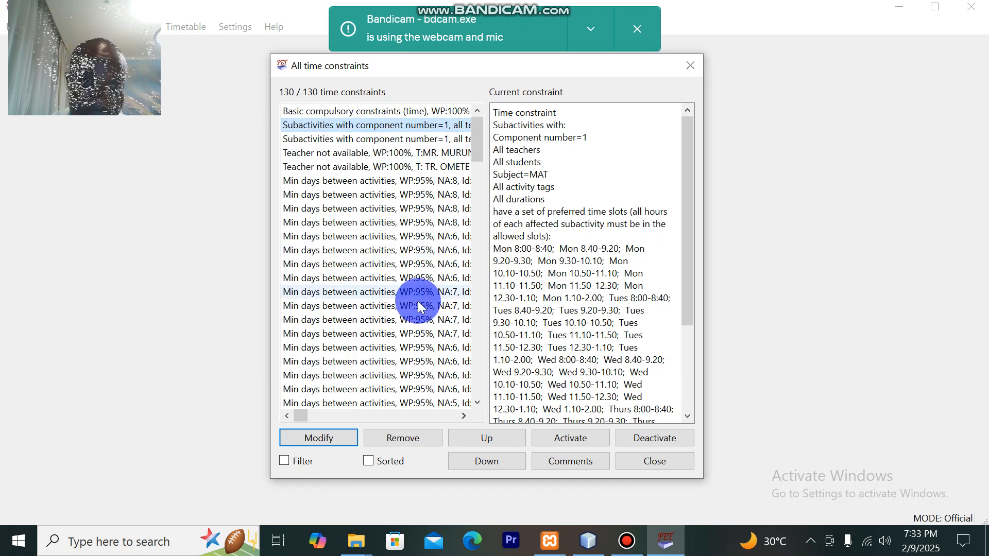
Review the allowed and not-allowed time slots in the P.E subactivities constraint, and close it unchanged.
click(386, 139)
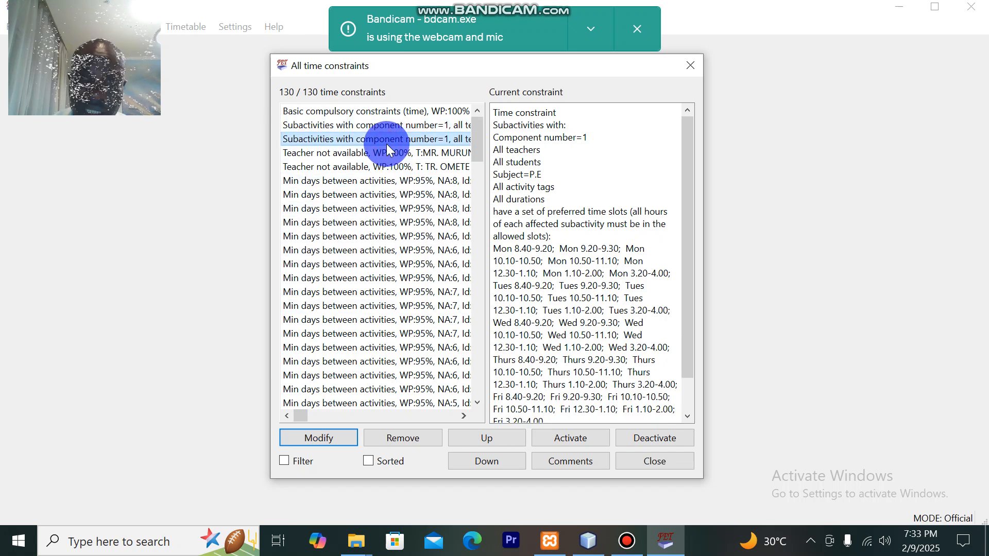
double_click(417, 144)
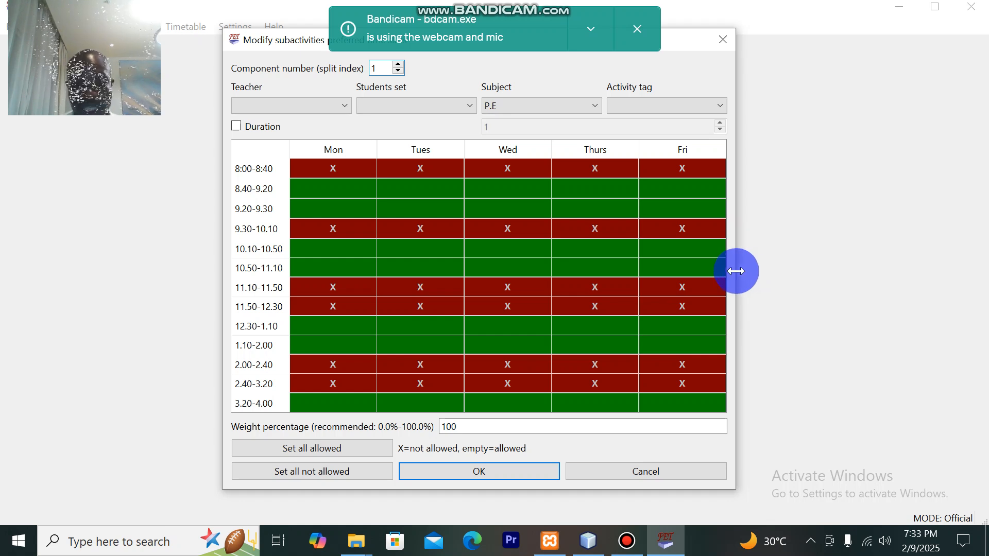
click(721, 46)
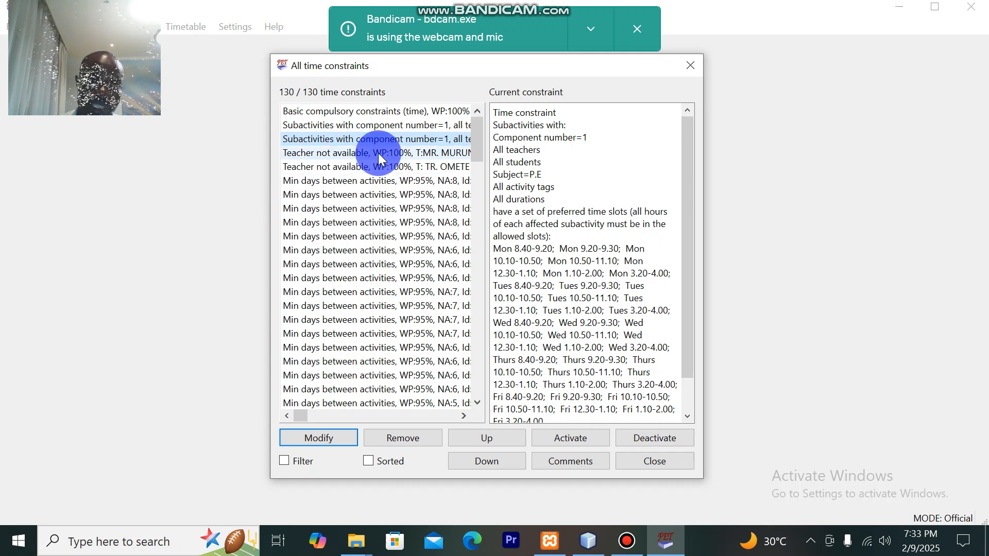
Review the weekly not-available slots in the first two teacher-not-available constraints, closing each one unchanged.
click(380, 153)
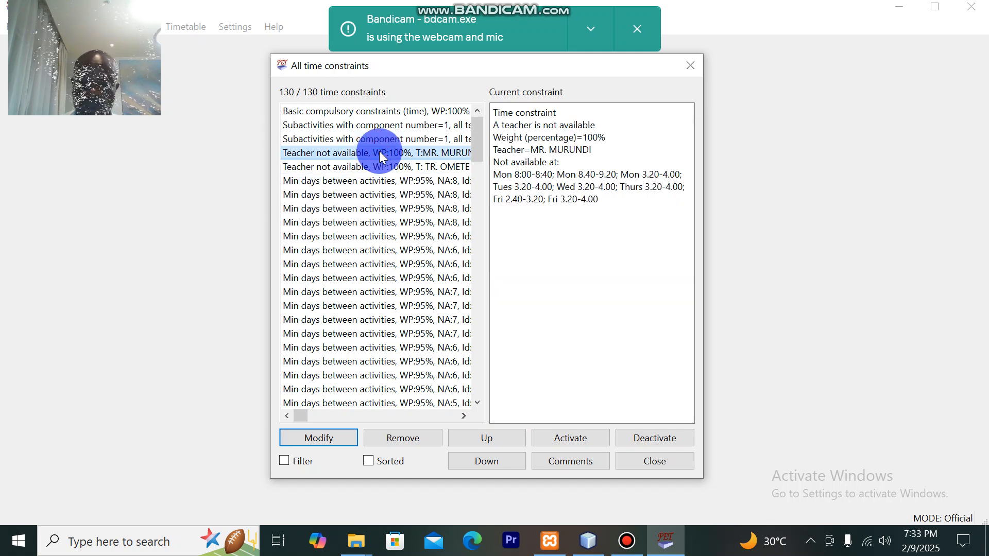
double_click(380, 153)
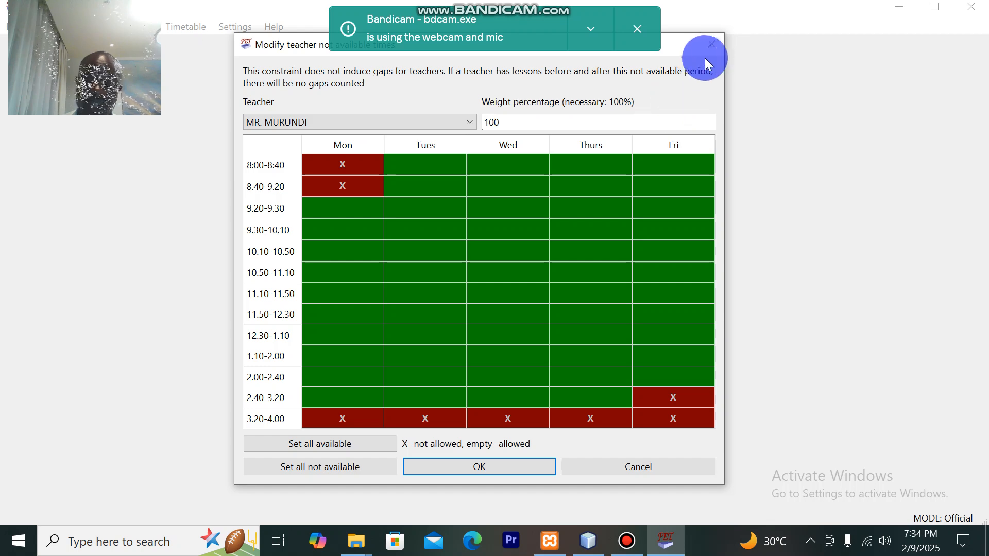
click(714, 46)
double_click(356, 168)
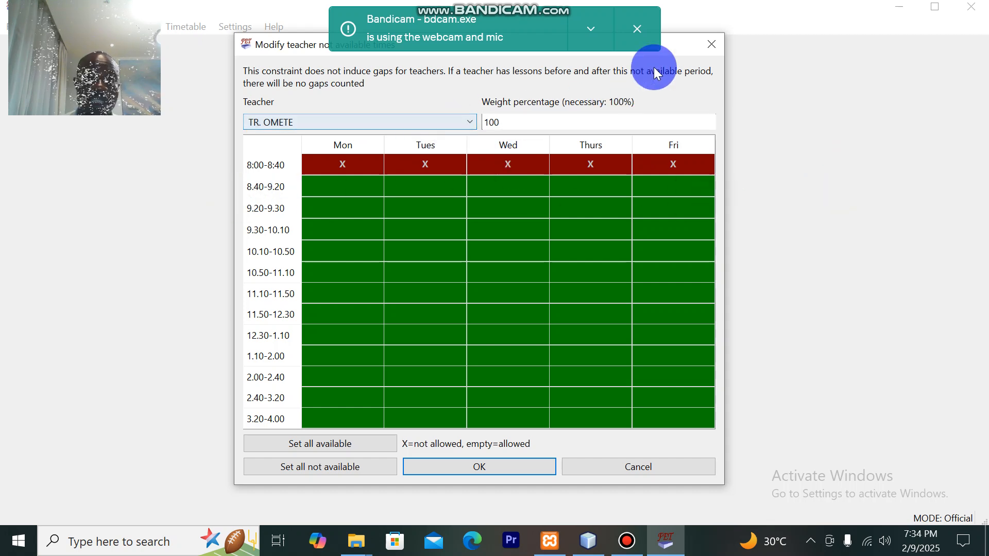
click(711, 44)
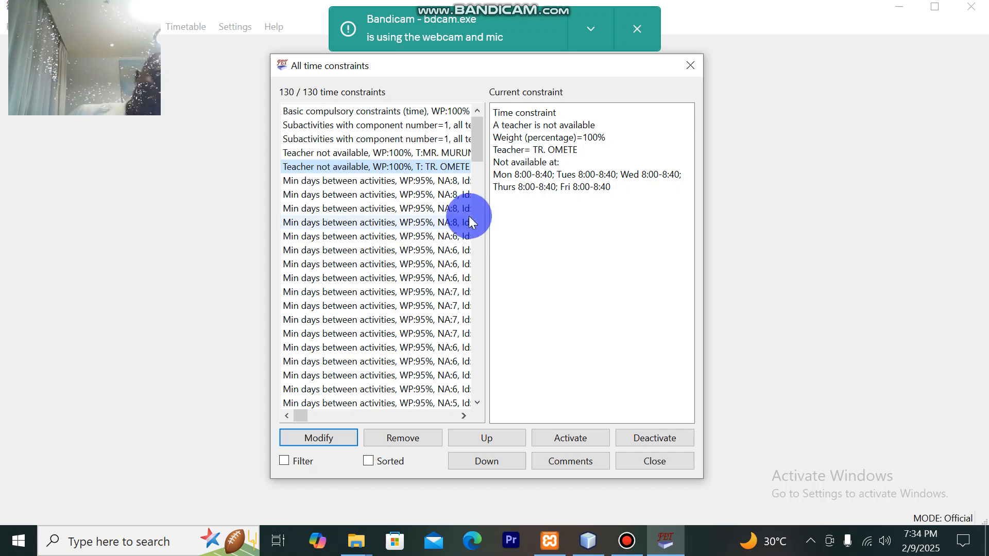
Inspect the min-days-between-activities constraint for ENG 4E and the min-gaps-between-activities constraint for BIO 4E, closing both unchanged.
double_click(379, 179)
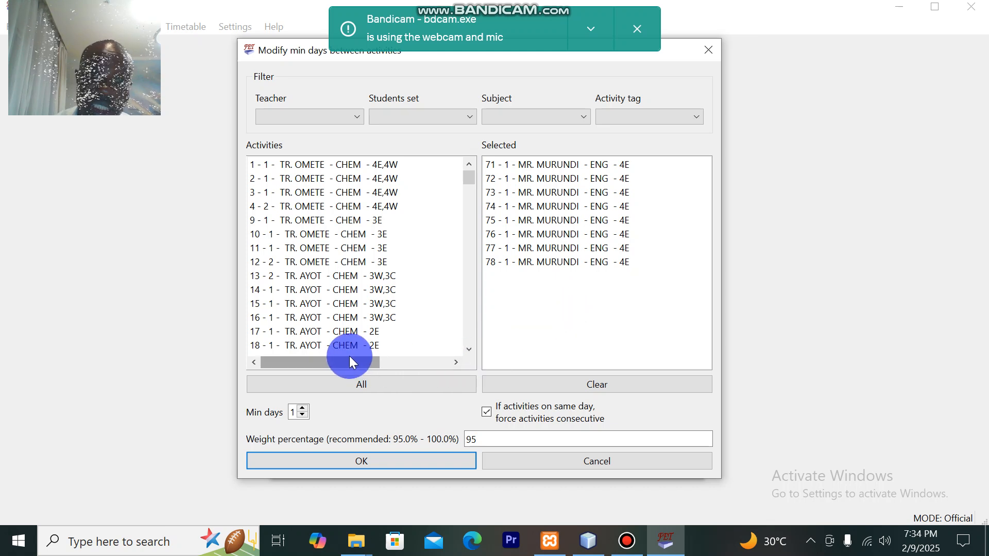
click(711, 60)
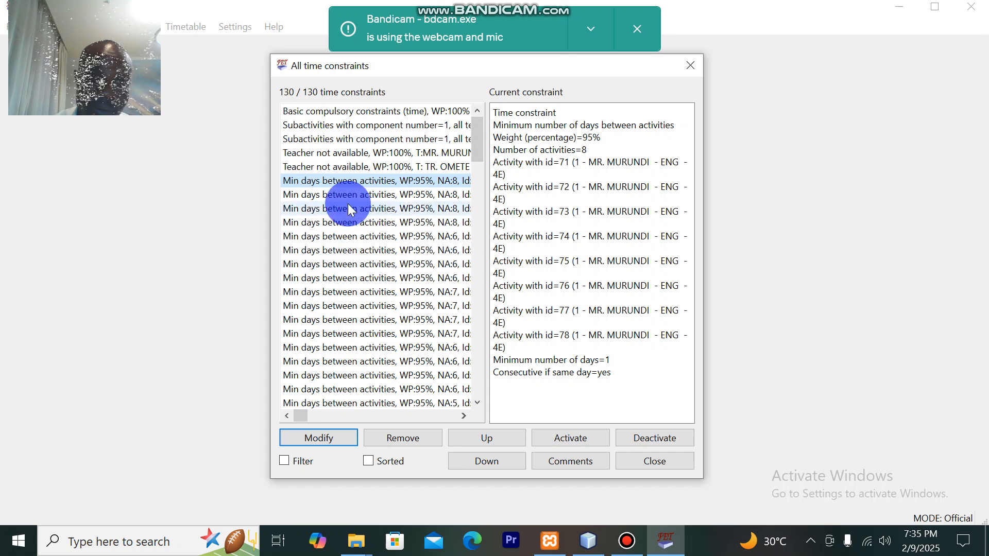
scroll(376, 308, down, 4)
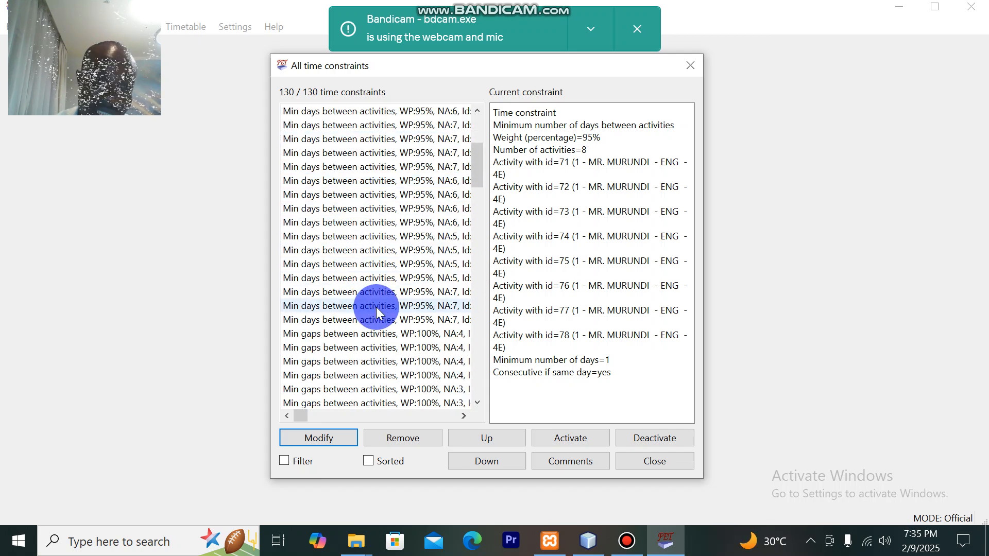
scroll(376, 307, down, 2)
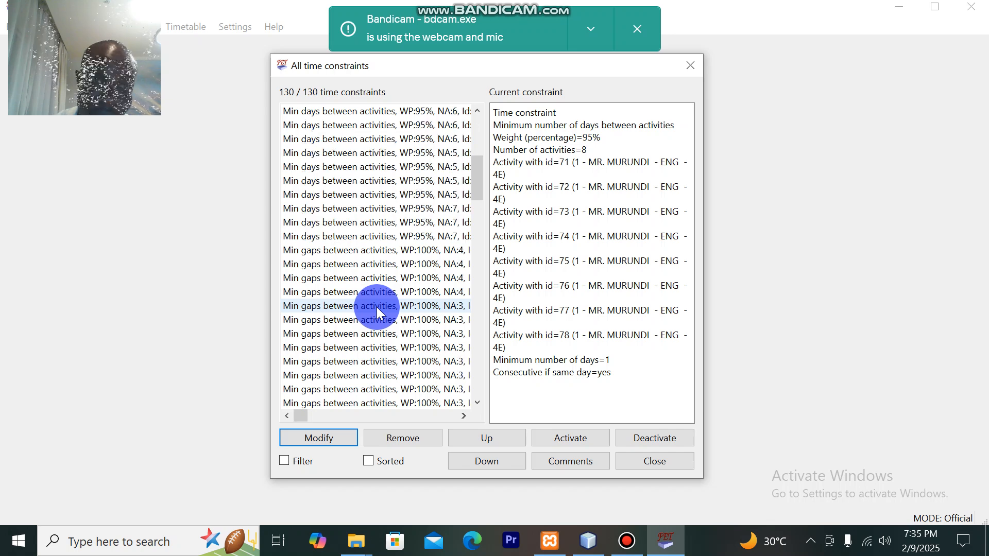
double_click(345, 252)
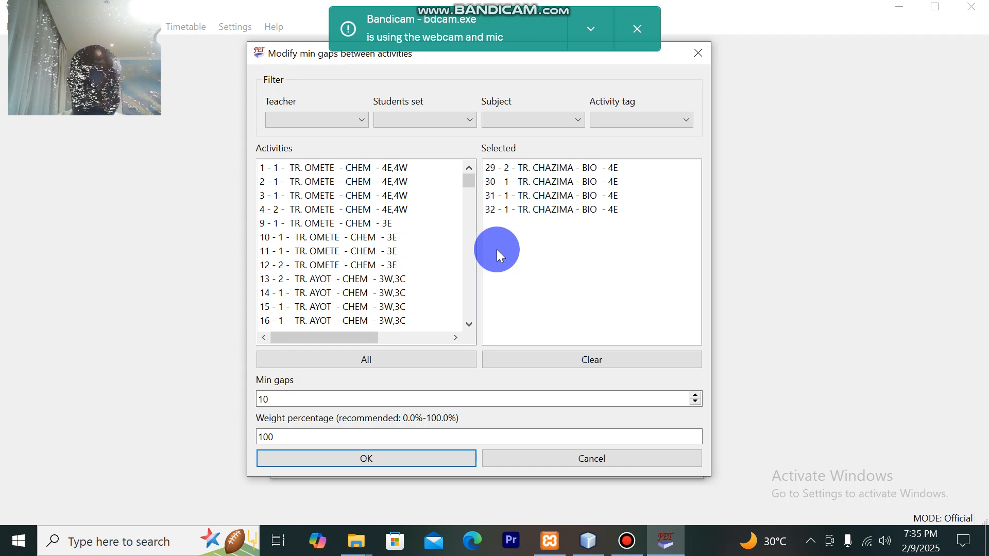
drag(290, 399, 232, 408)
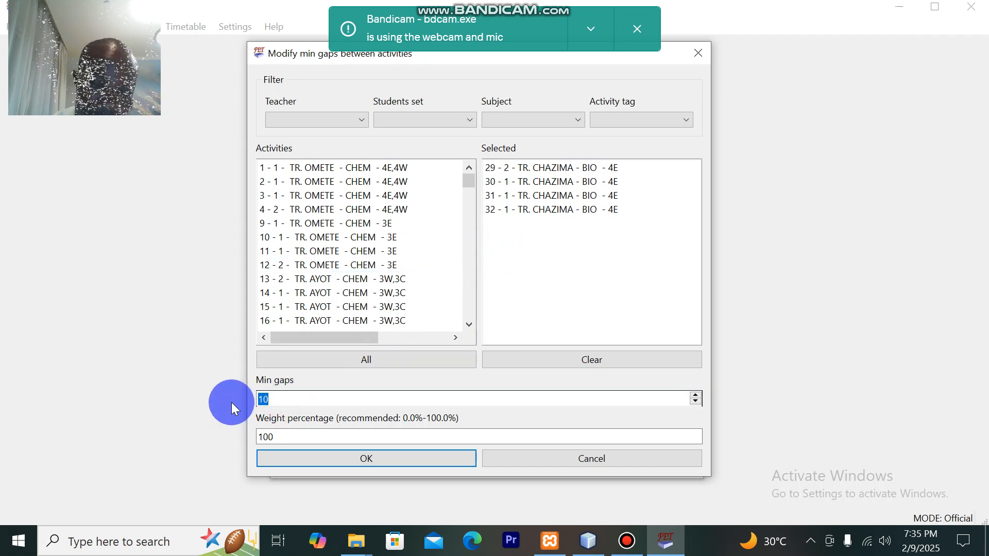
click(524, 208)
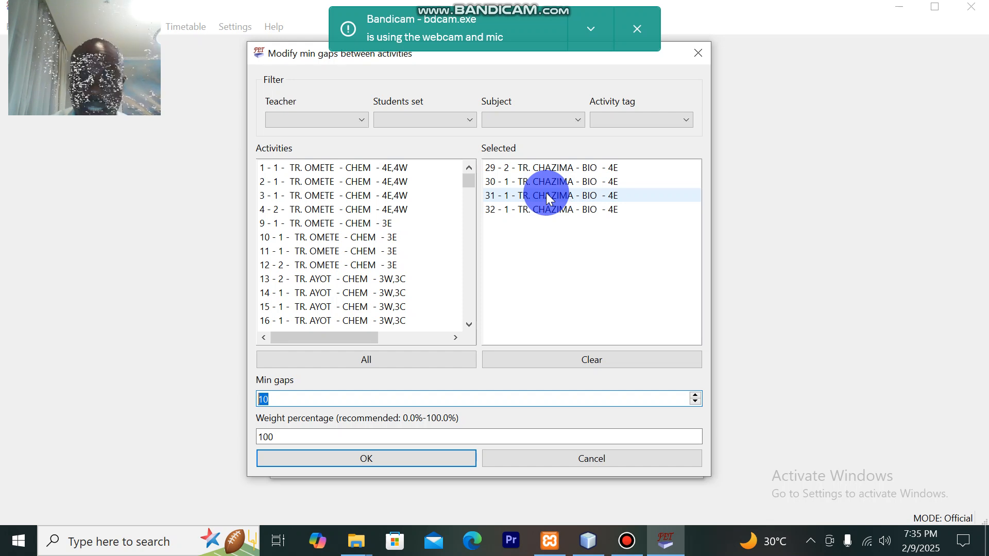
click(698, 53)
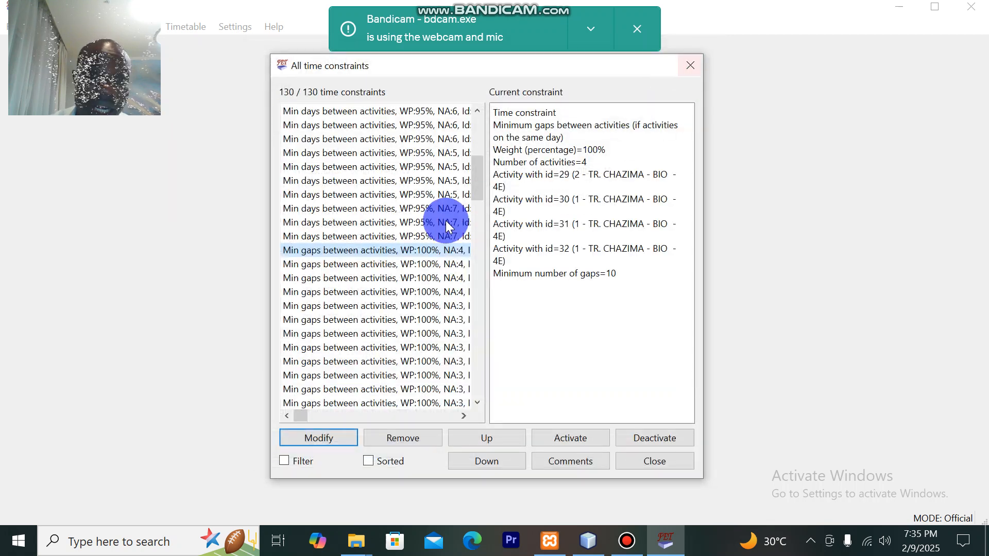
Inspect the min-gaps-between-activities constraints for CHEM 1W, BIO 1C and COMP 1C, closing each one unchanged.
scroll(355, 354, down, 2)
click(344, 349)
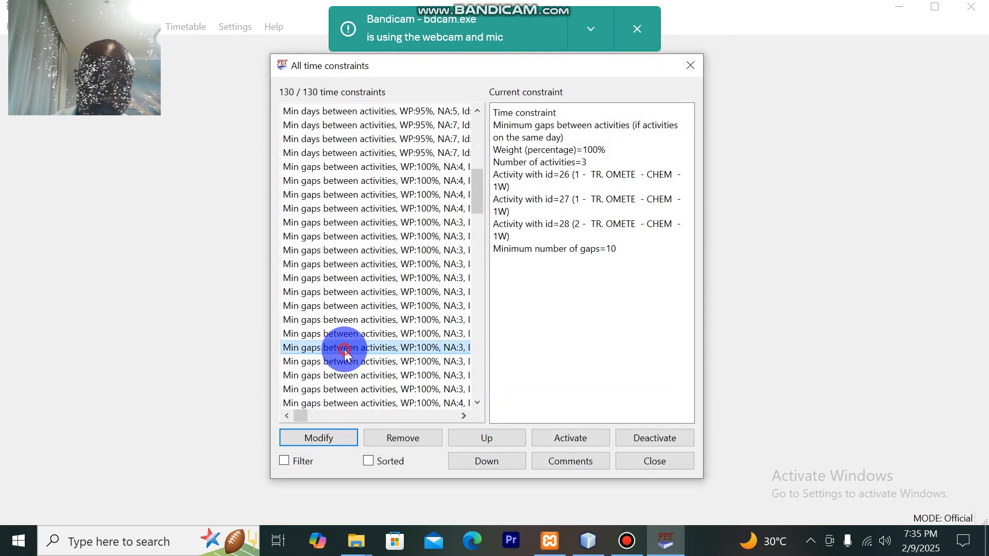
double_click(344, 349)
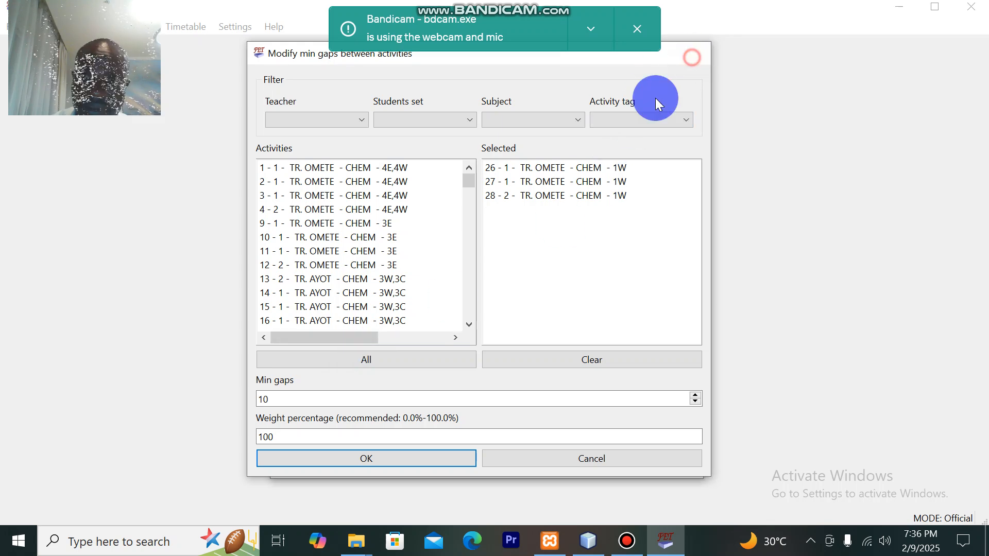
click(692, 57)
scroll(351, 335, down, 9)
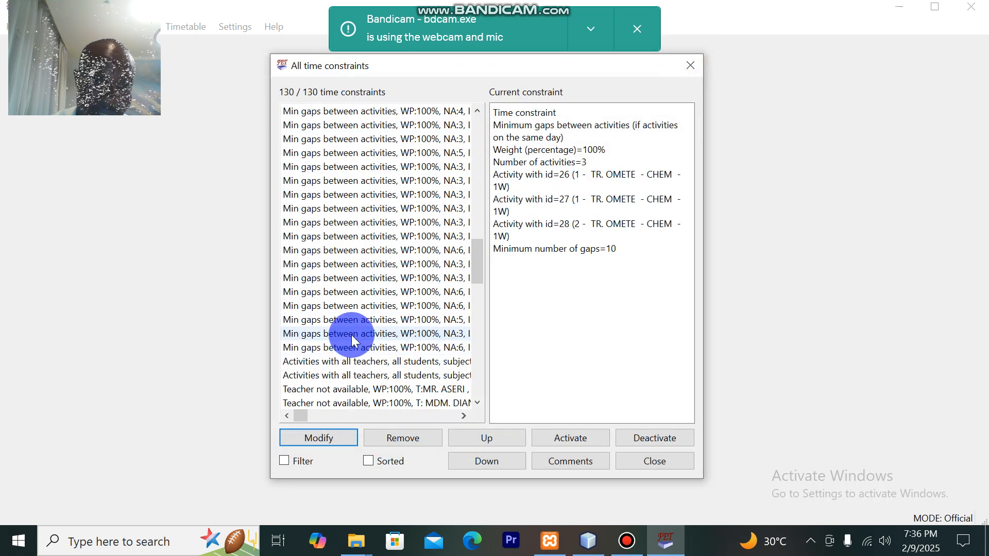
double_click(352, 334)
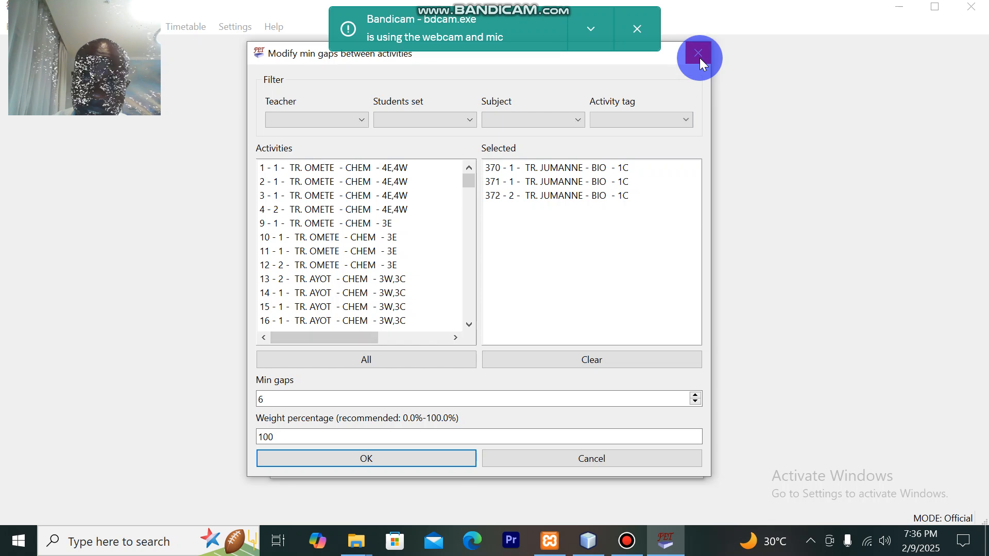
click(700, 58)
scroll(400, 308, down, 3)
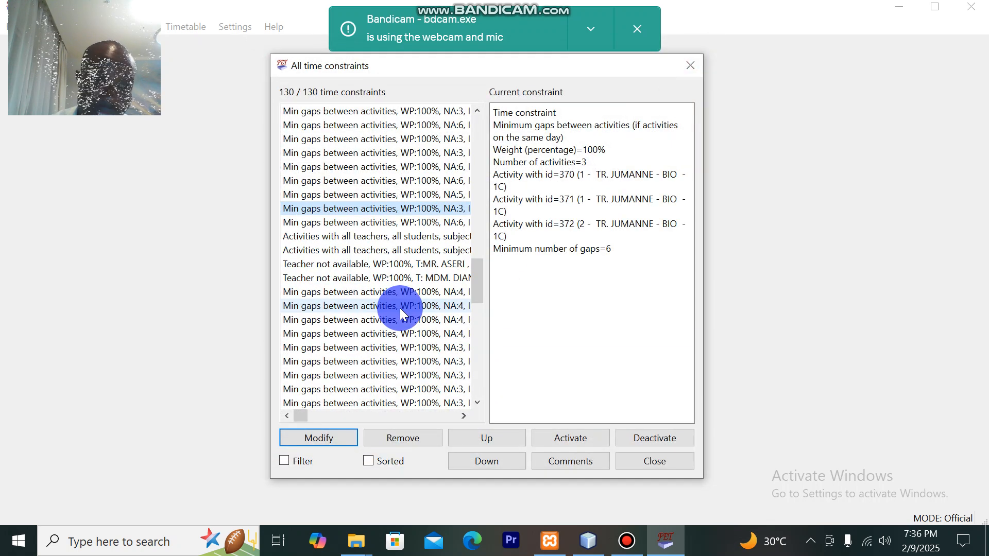
scroll(400, 308, down, 14)
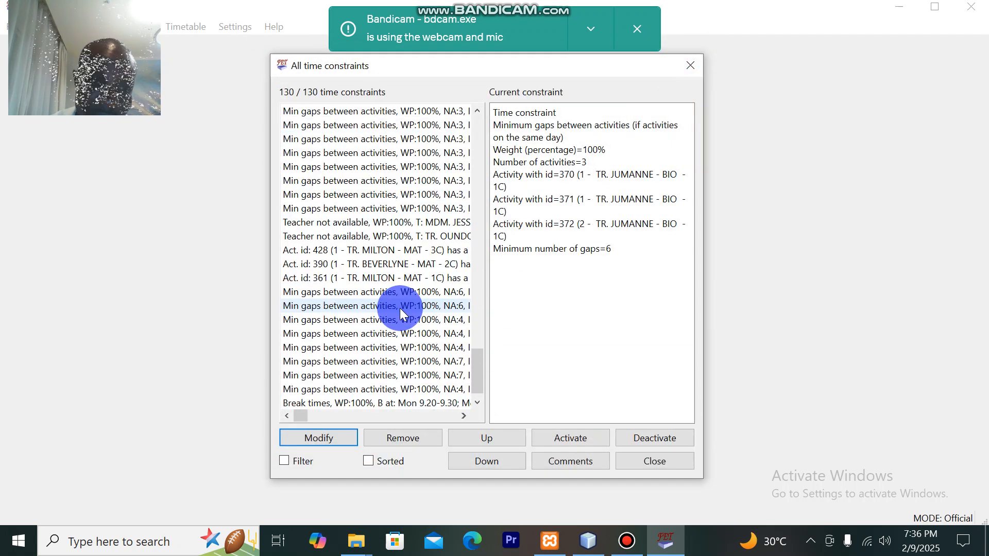
double_click(374, 189)
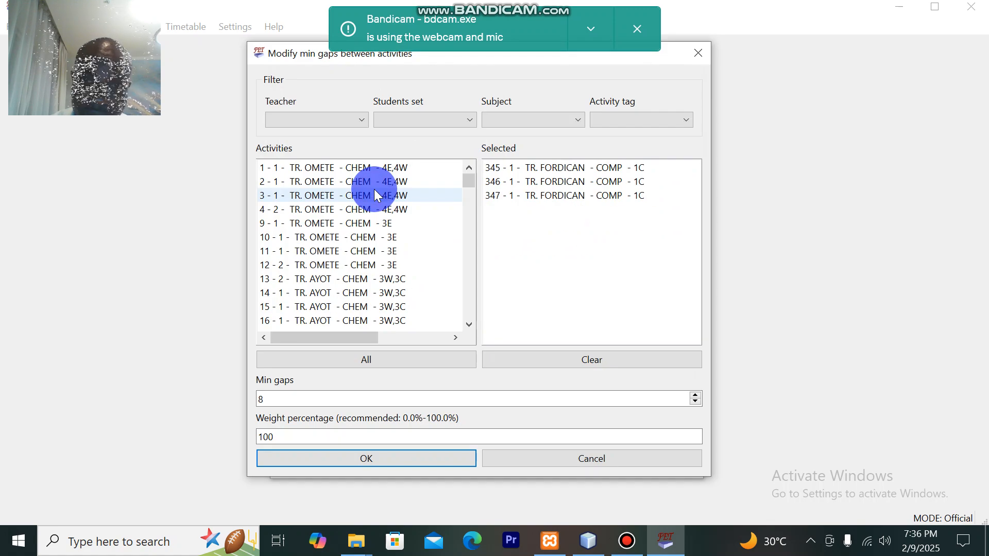
click(698, 54)
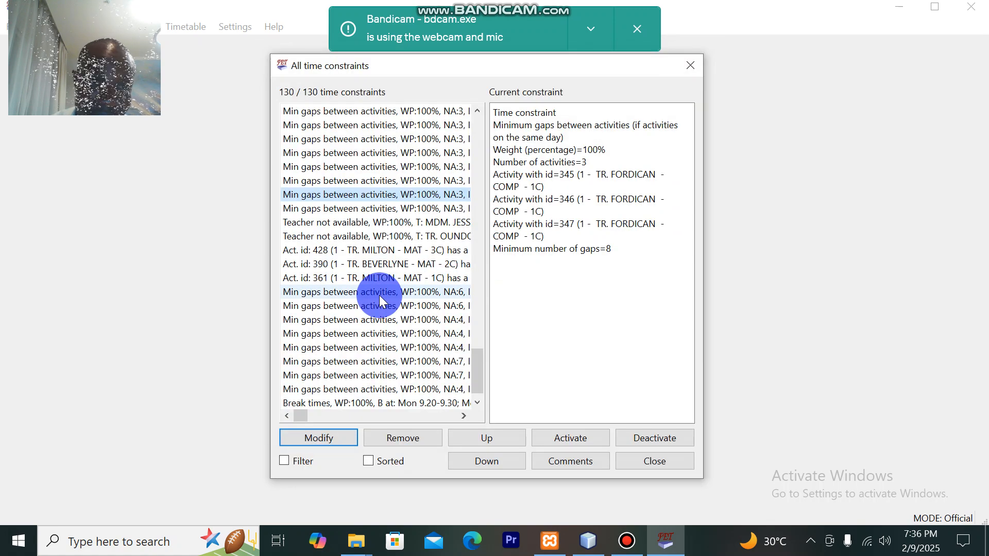
Review the preferred time slots of the MAT 3C activity with id 428, and close its constraint unchanged.
double_click(370, 249)
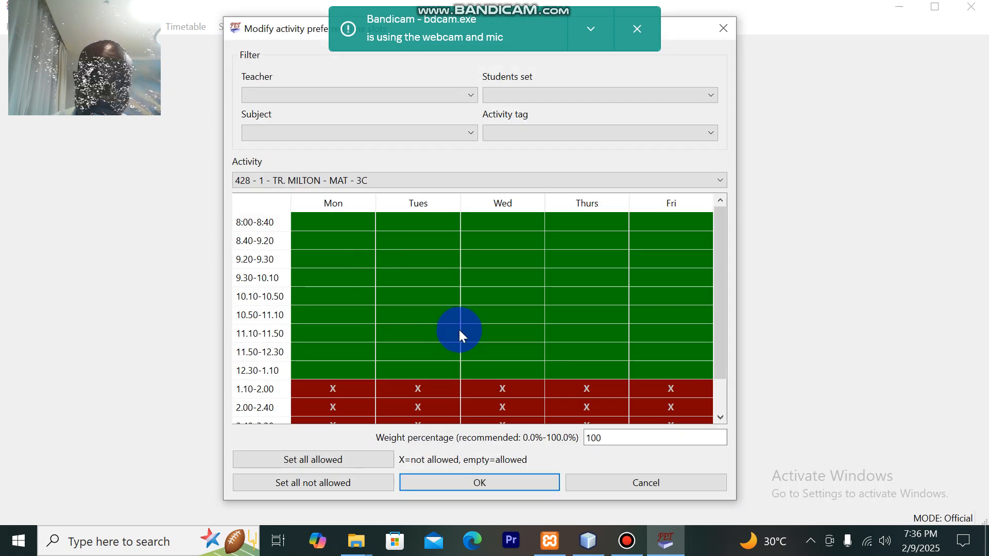
scroll(466, 336, down, 1)
scroll(474, 332, up, 1)
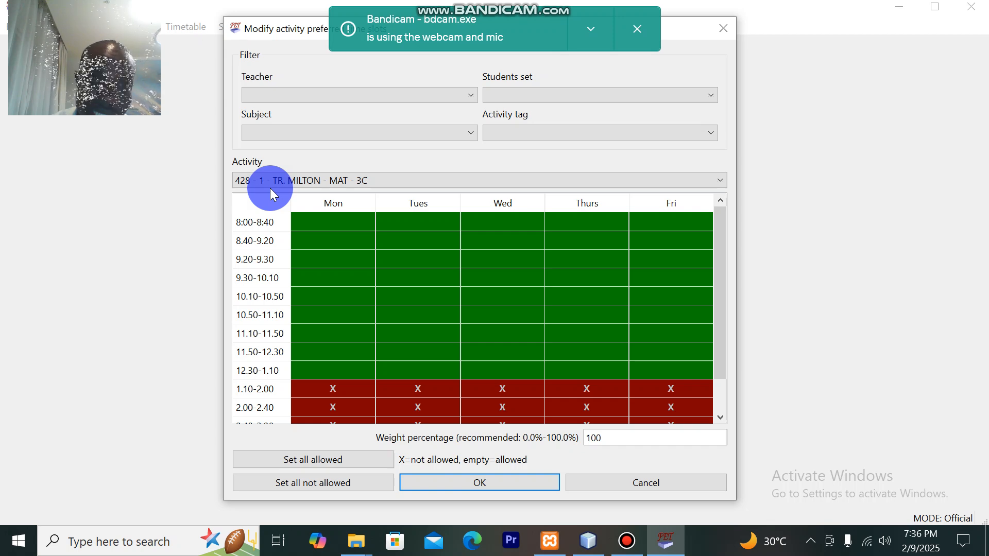
scroll(412, 376, down, 1)
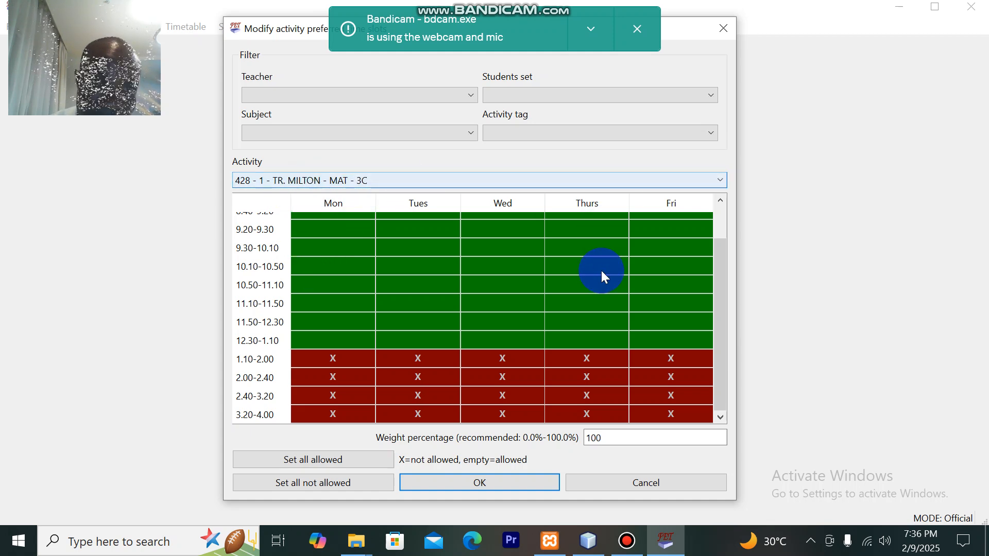
click(724, 31)
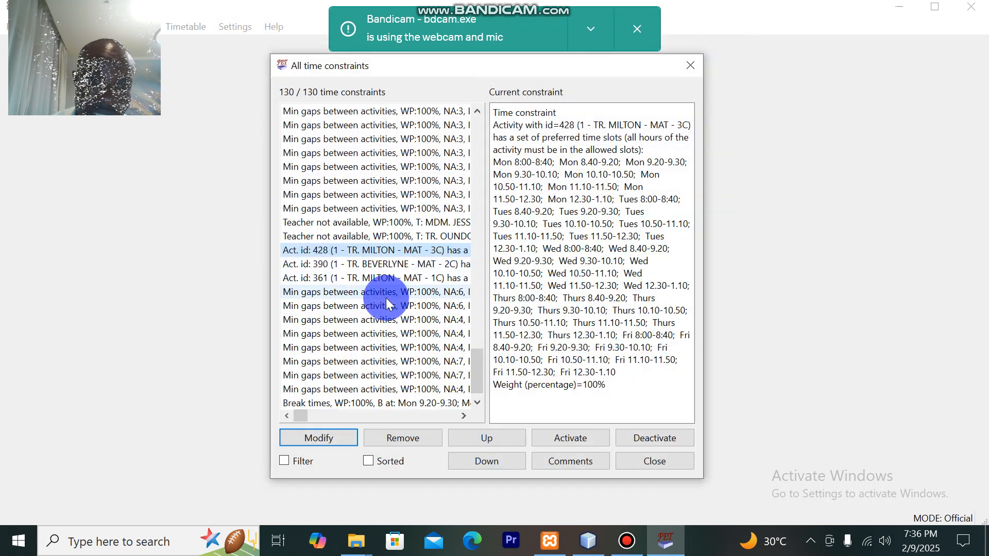
Review the preferred time slots constraint for all MAT activities, close it unchanged, and leave the list of all time constraints.
scroll(385, 359, down, 1)
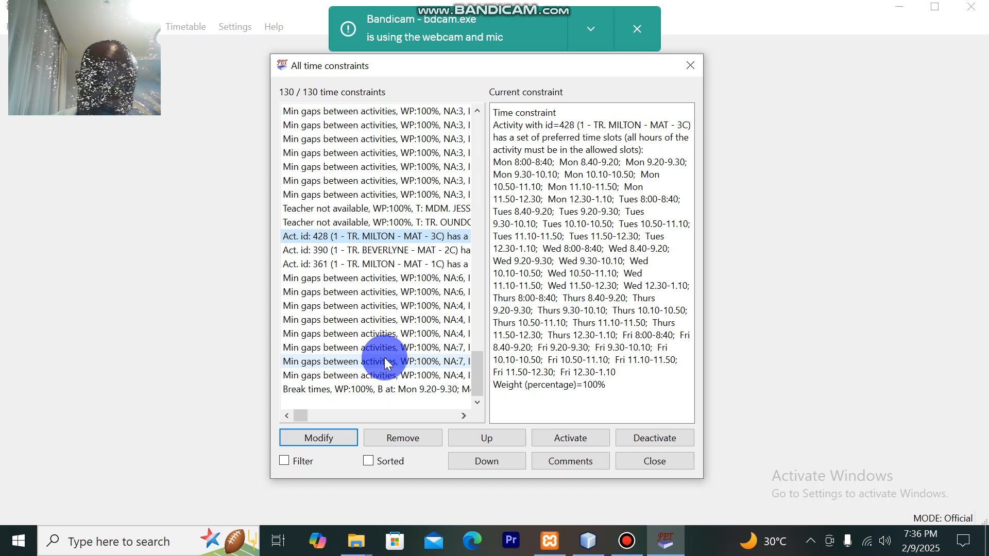
scroll(385, 362, up, 12)
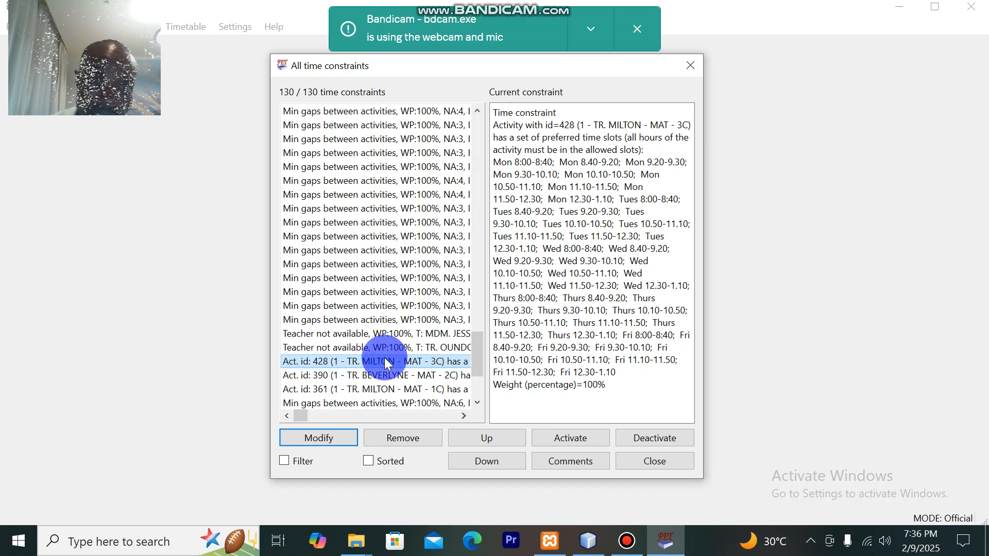
scroll(385, 362, down, 4)
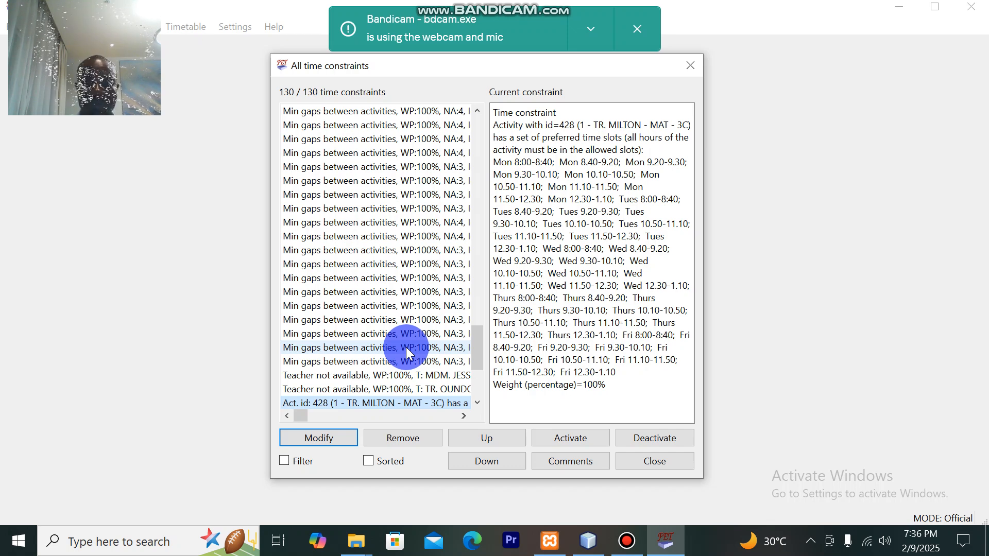
scroll(409, 353, down, 4)
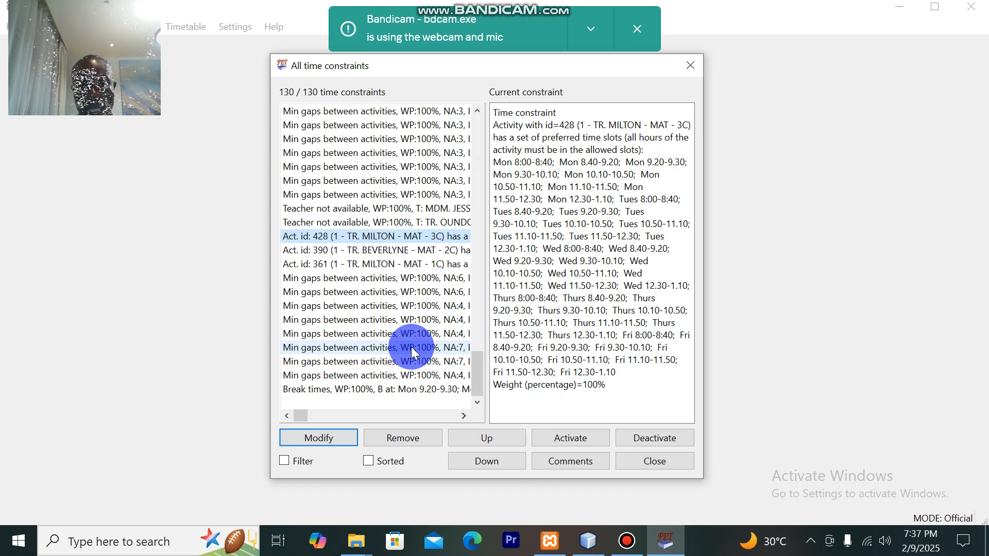
scroll(412, 354, up, 5)
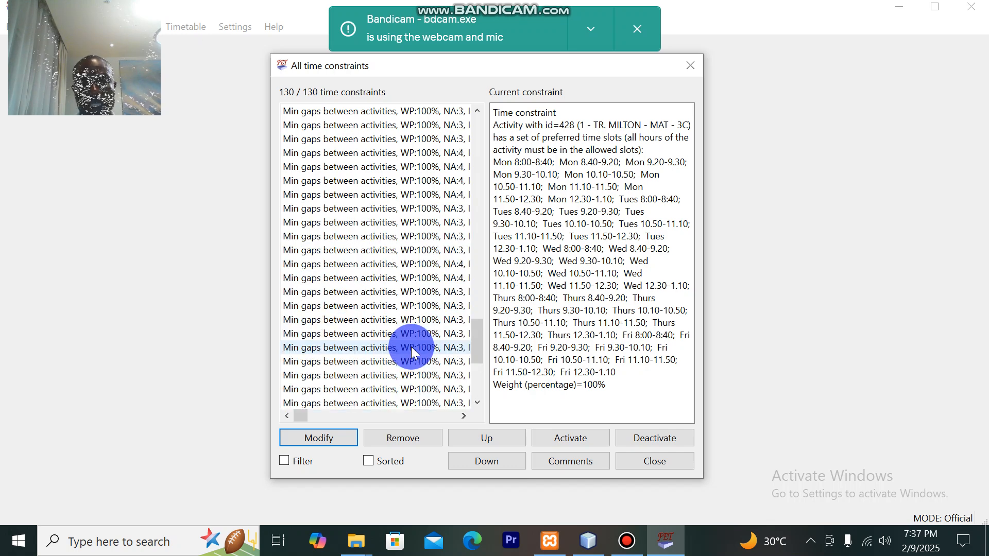
scroll(411, 347, up, 10)
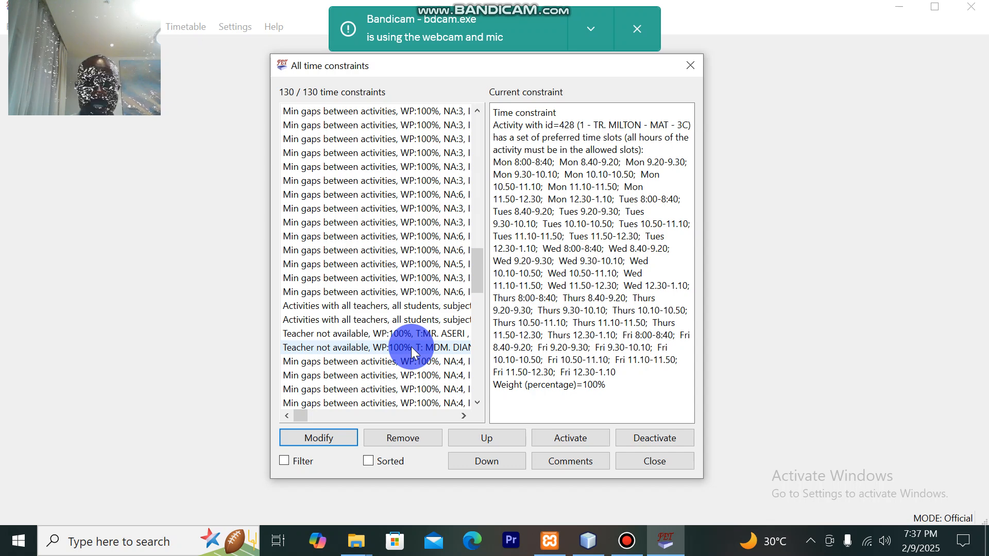
double_click(376, 319)
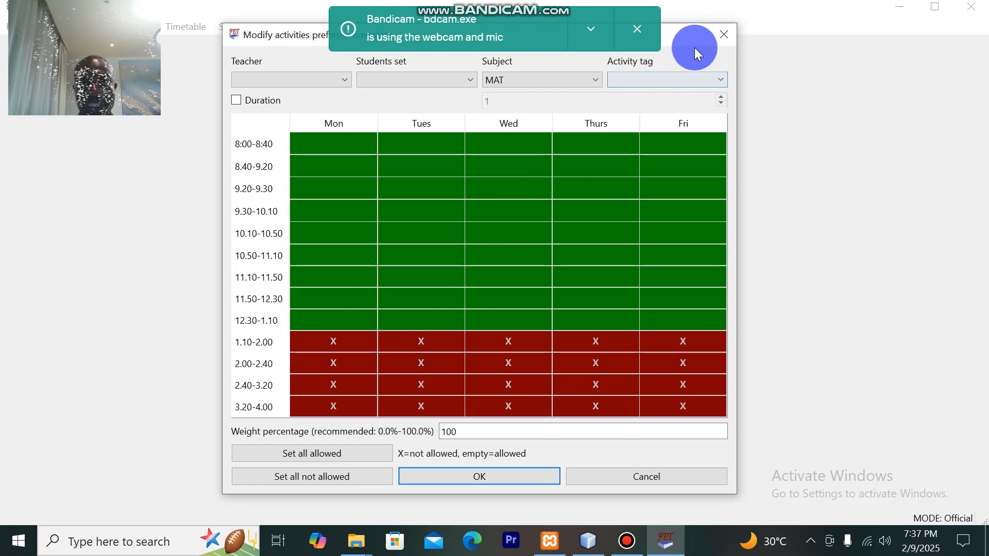
click(719, 35)
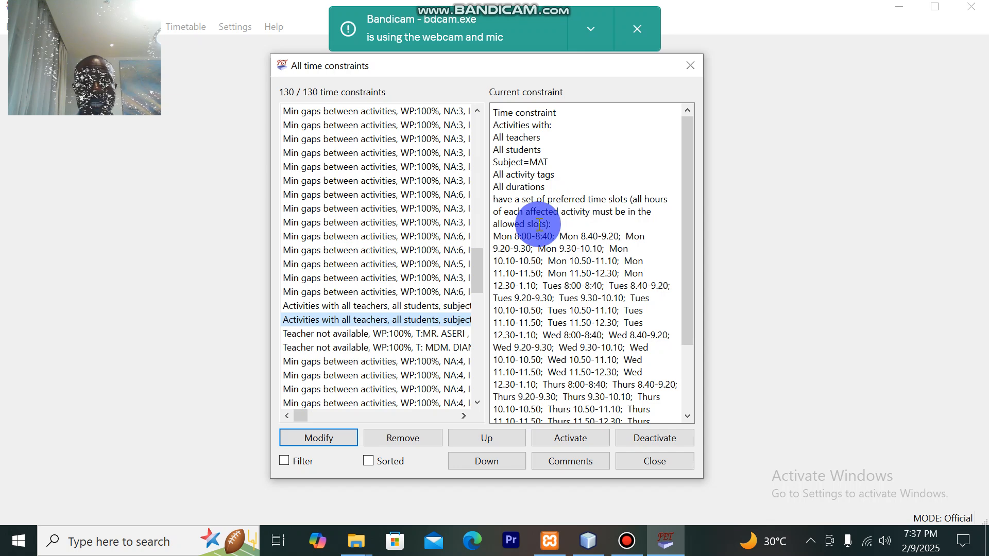
click(690, 65)
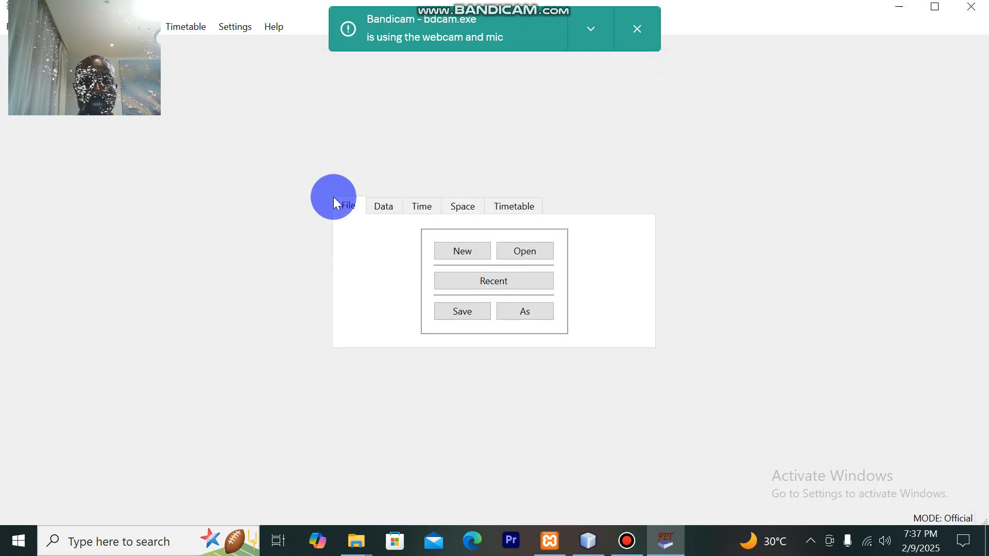
Start a new not-available-times constraint for students set 3E, marking Friday 2.40-3.20 and 3.20-4.00 as not allowed.
click(38, 27)
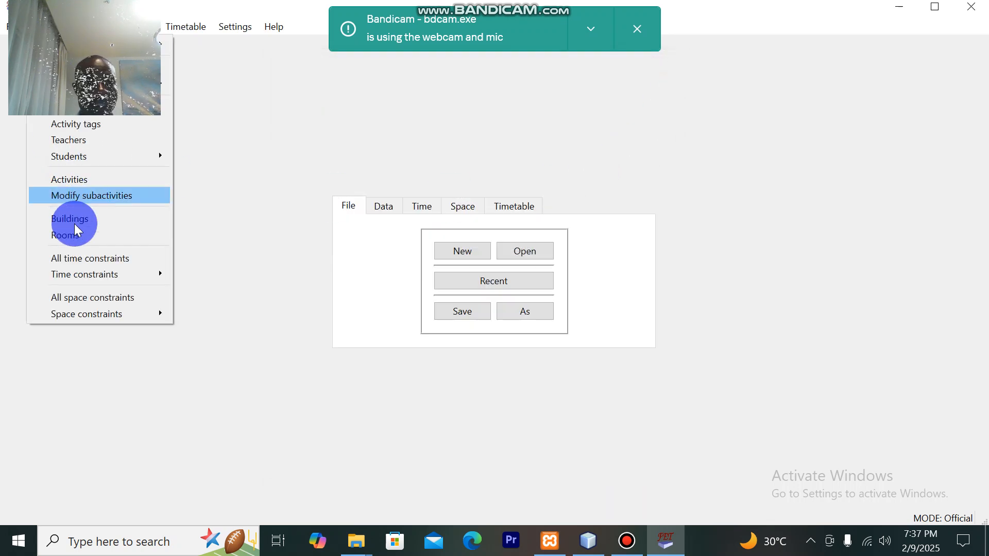
mouse_move(100, 274)
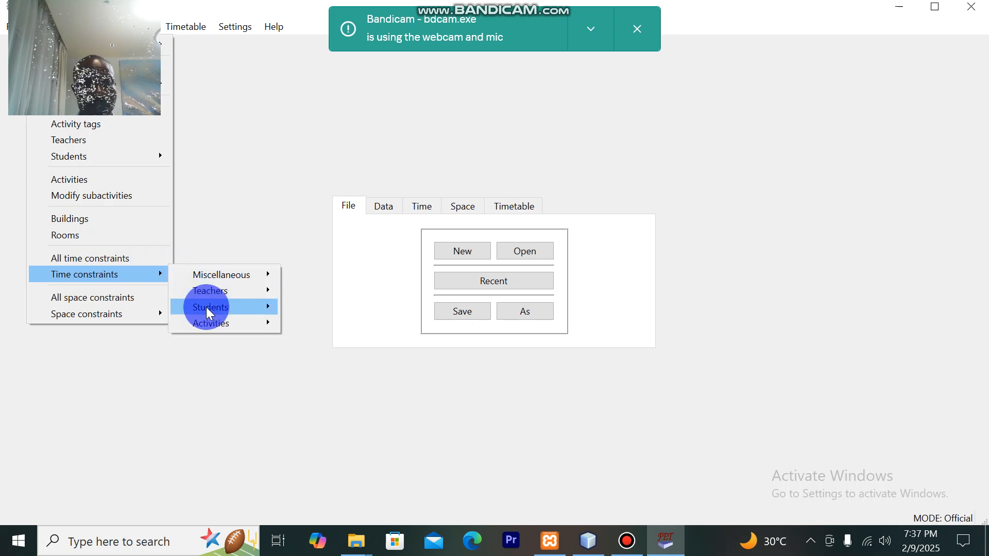
mouse_move(208, 309)
mouse_move(333, 313)
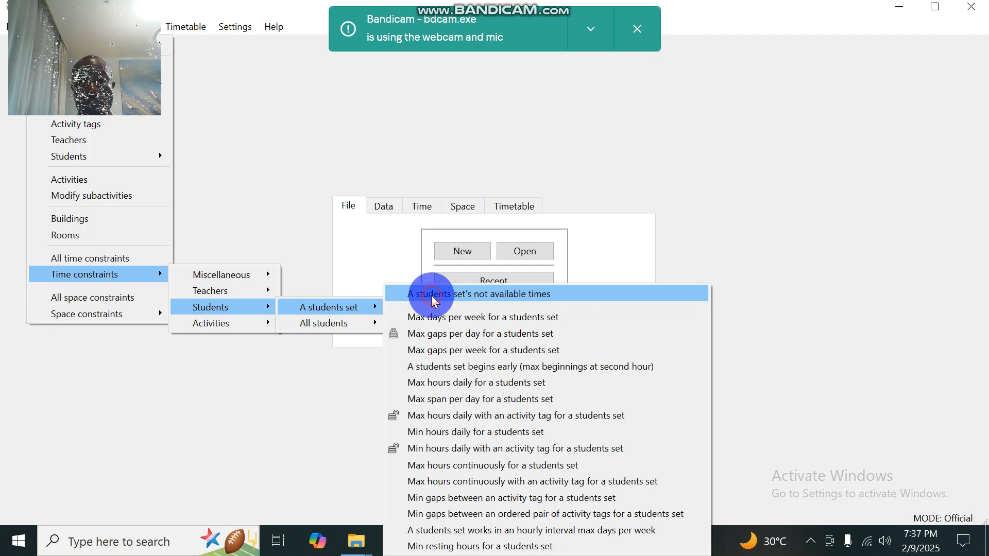
click(431, 296)
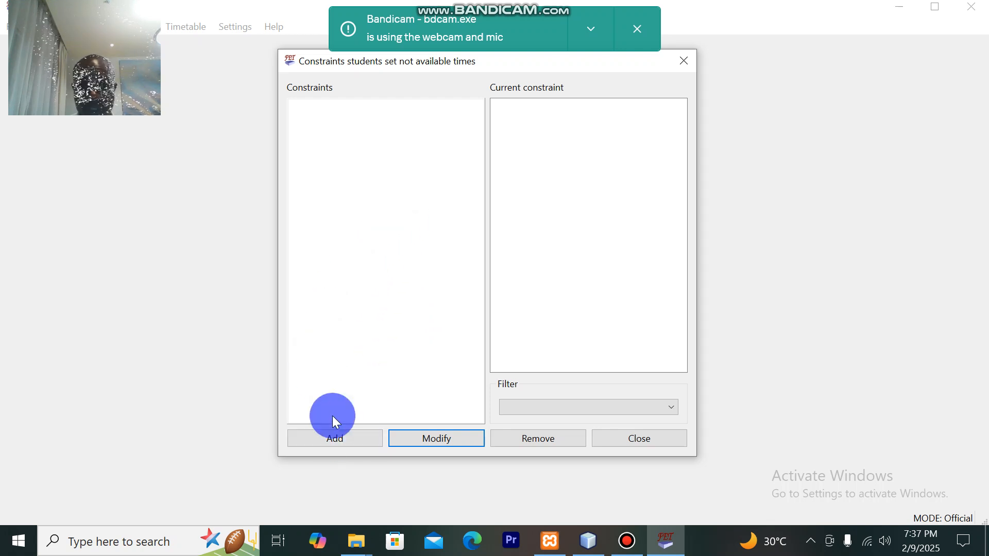
click(334, 435)
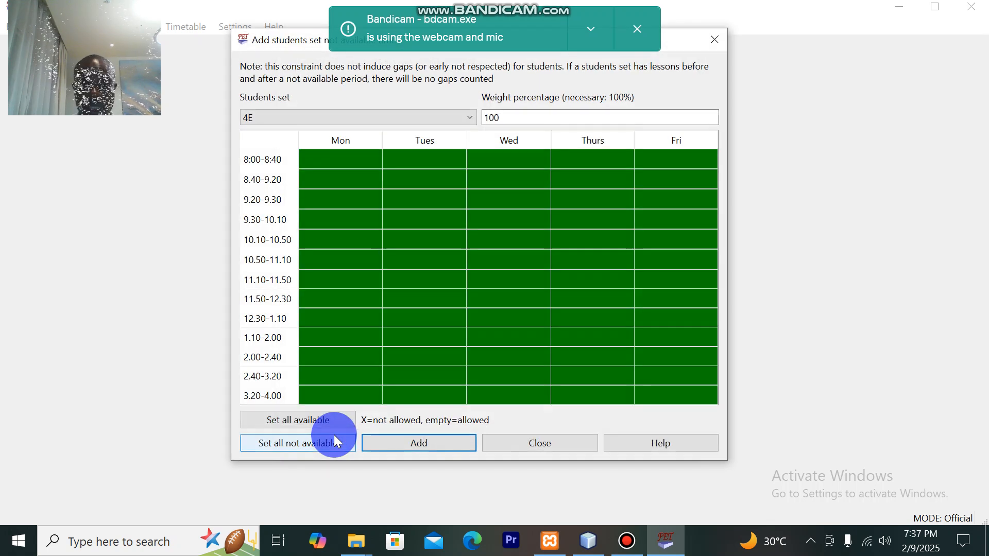
click(425, 119)
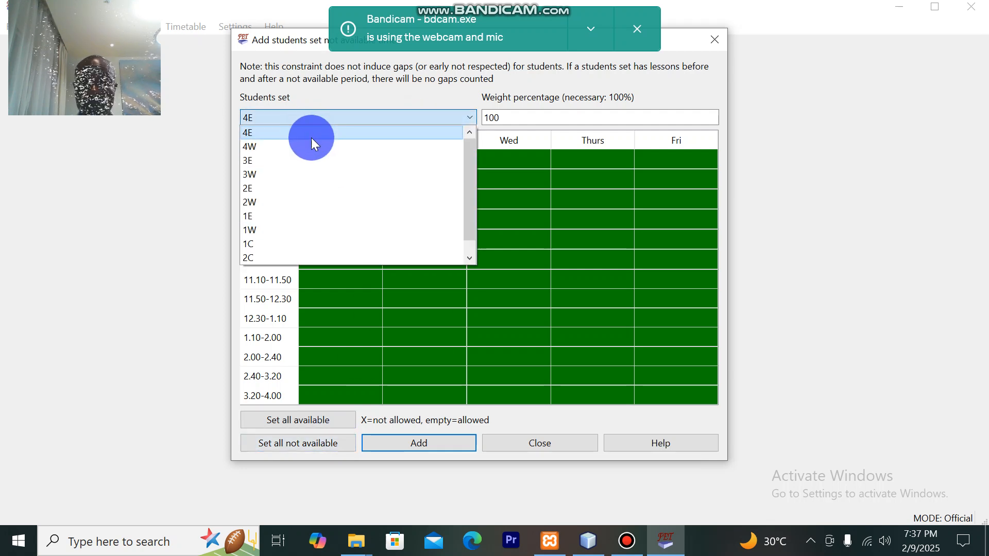
click(305, 159)
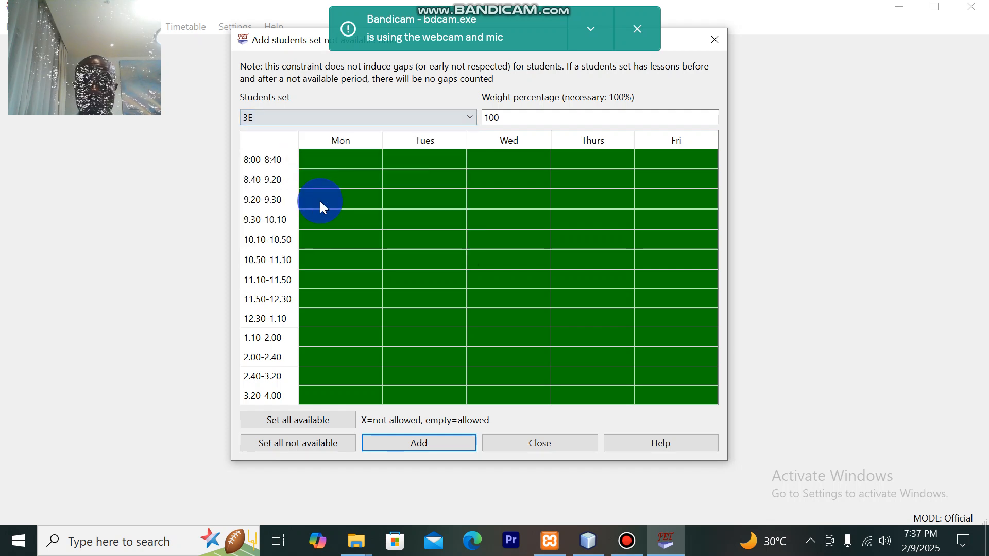
click(662, 372)
click(668, 394)
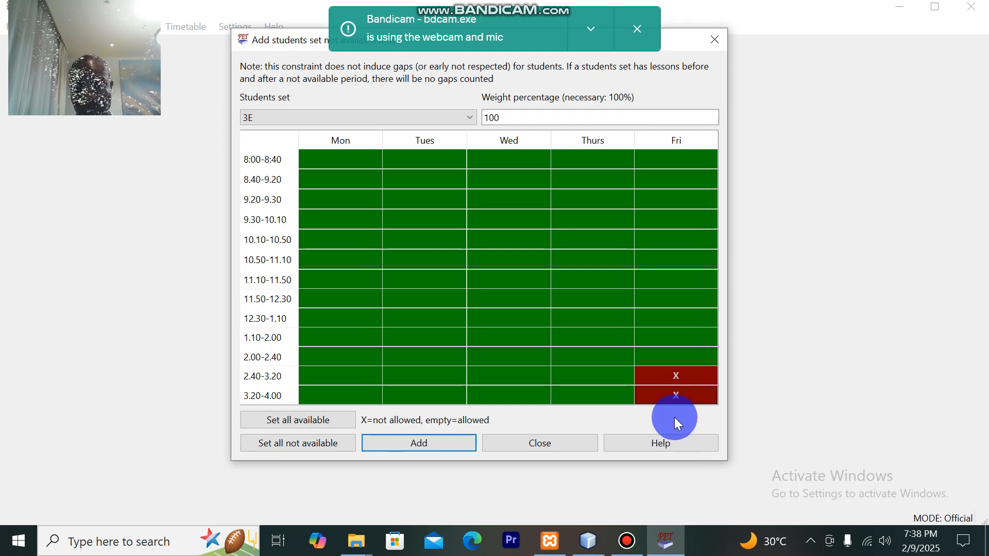
Clear both not-allowed Friday slots and close the students set not-available-times constraints without adding one.
click(675, 380)
click(674, 394)
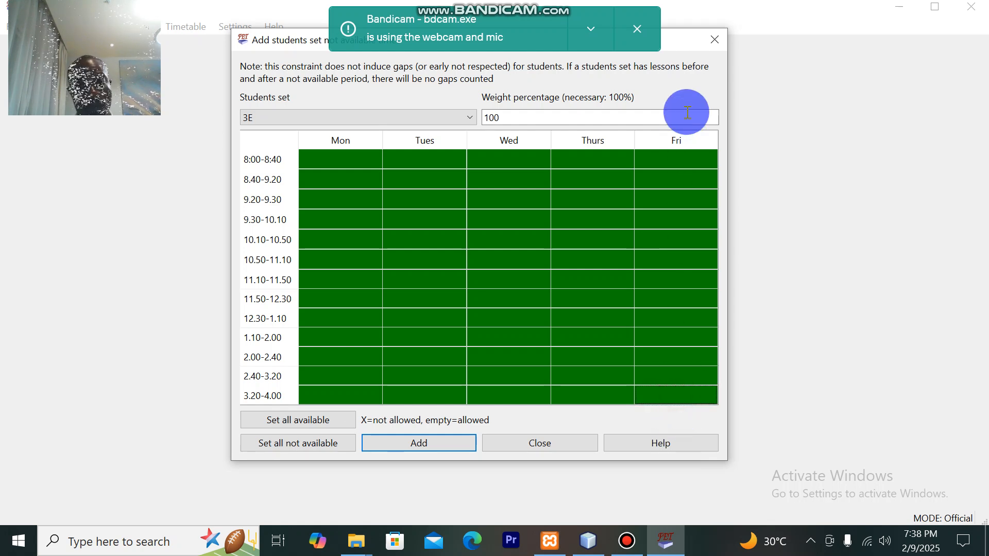
click(714, 40)
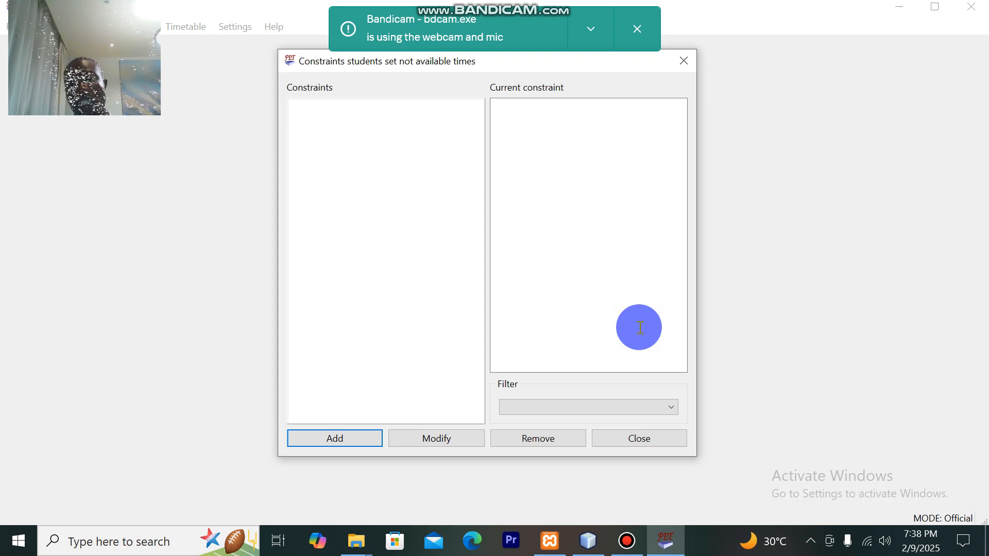
click(646, 439)
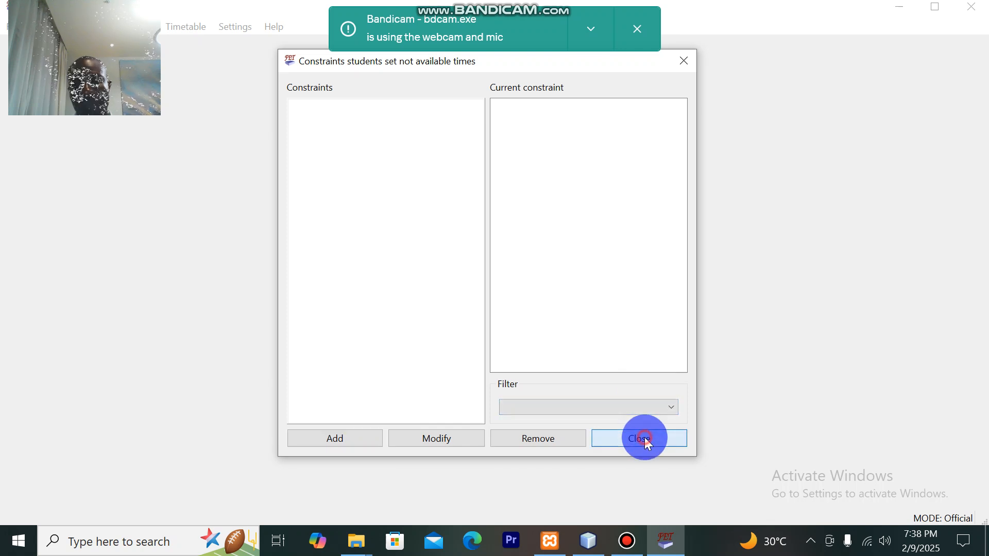
click(627, 541)
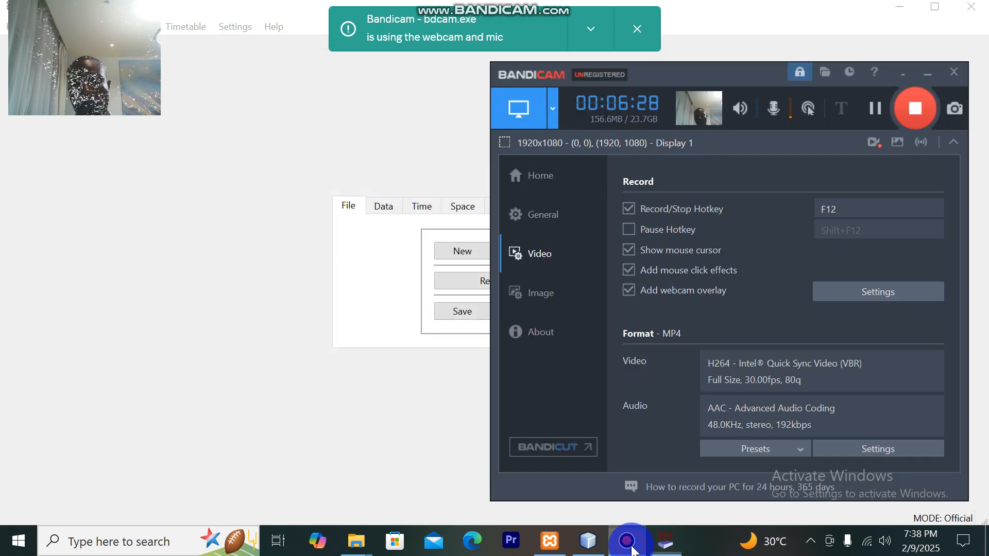